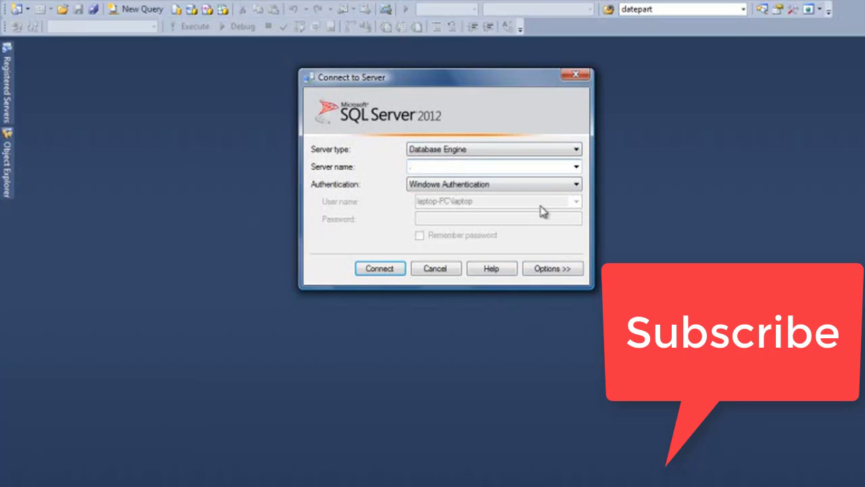
key(BackSpace)
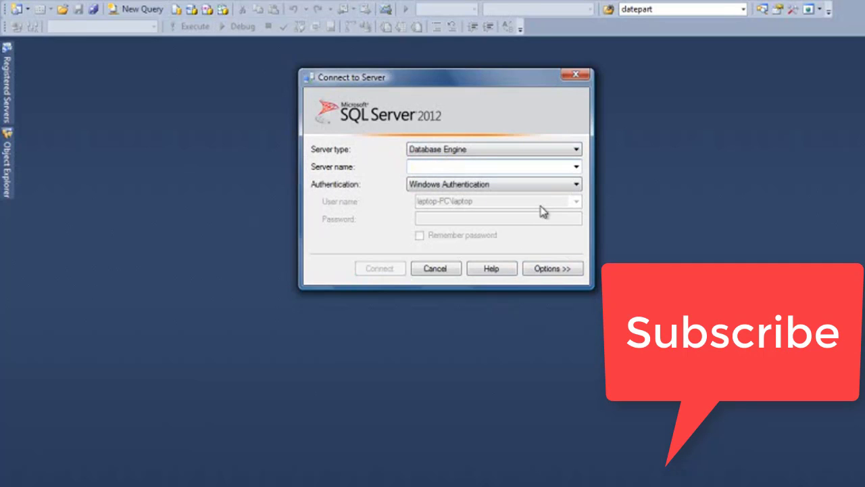
text(machinename)
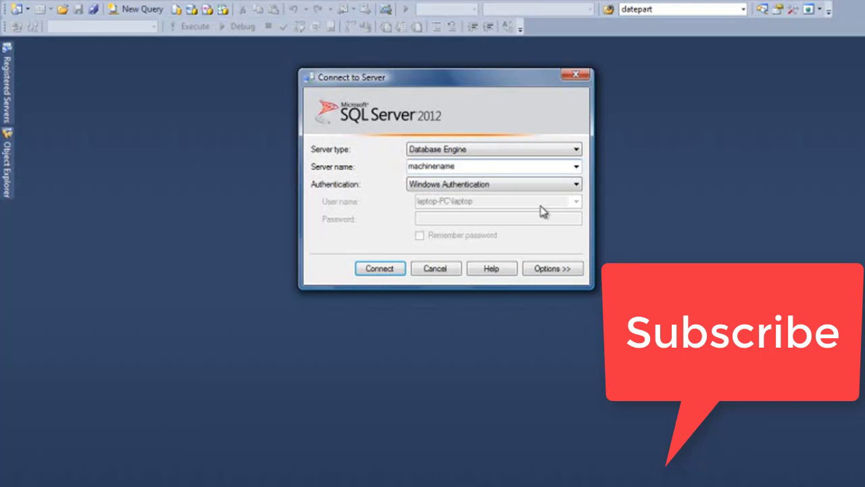
key(ctrl+a)
text(10)
key(ctrl+a)
key(BackSpace)
Connect to the local Database Engine server "." using Windows Authentication
click(501, 187)
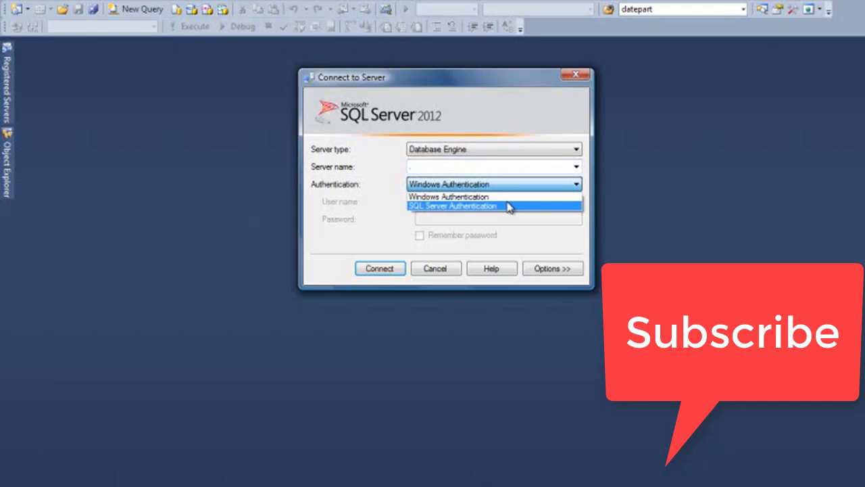
click(503, 197)
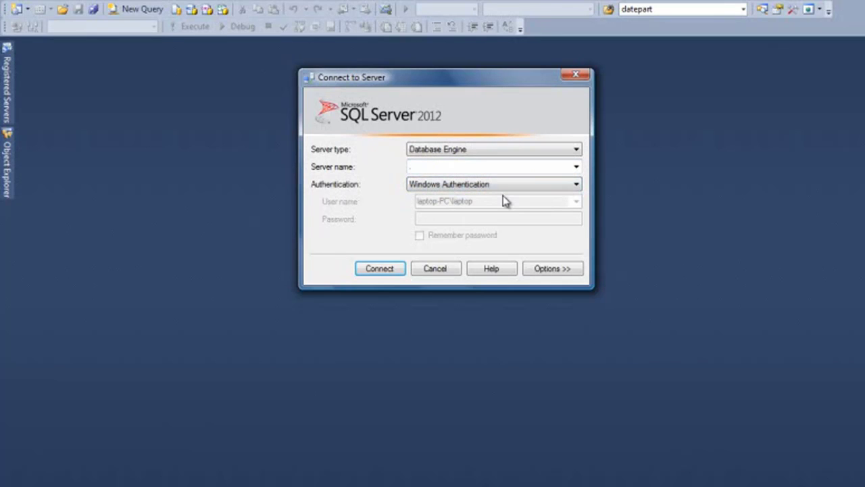
click(379, 269)
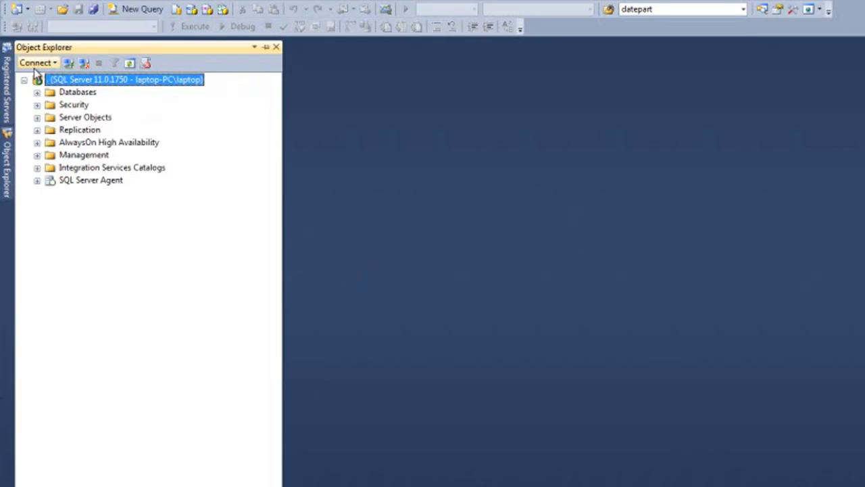
Look at the Registered Servers list, and pin Object Explorer so that it stays open
click(11, 110)
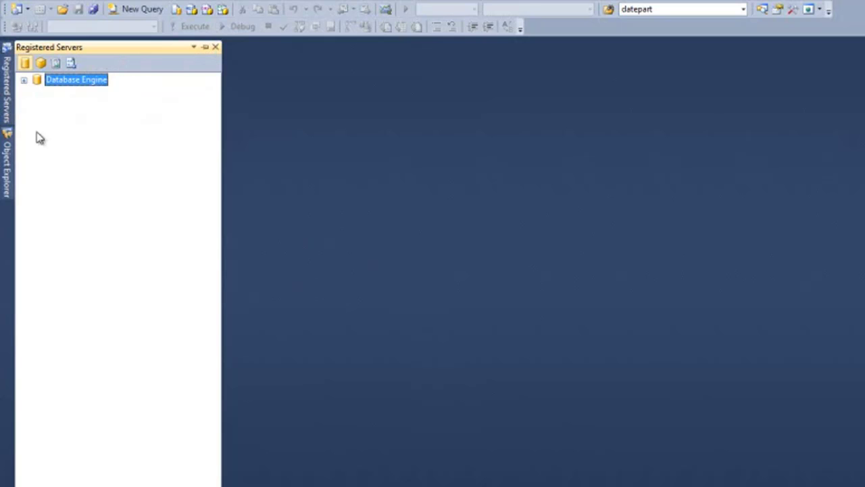
click(6, 173)
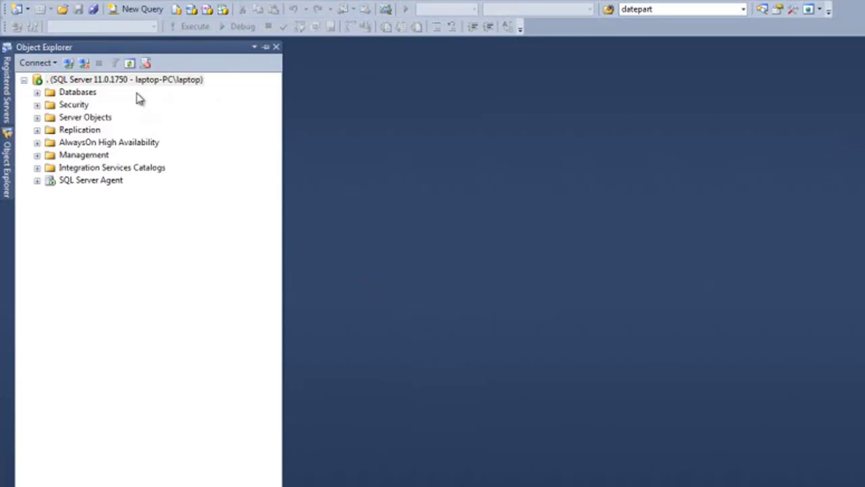
click(266, 48)
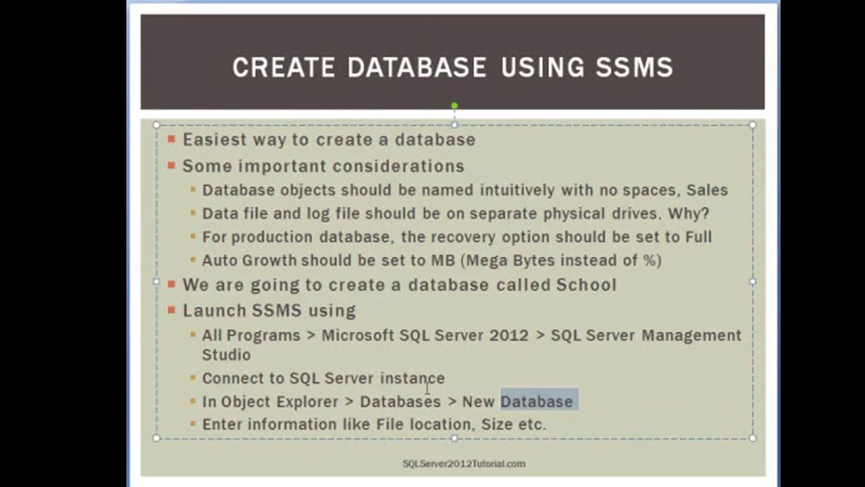
Copy the database name School from the PowerPoint slide's text, and switch back to SQL Server Management Studio
drag(223, 401, 343, 401)
click(415, 401)
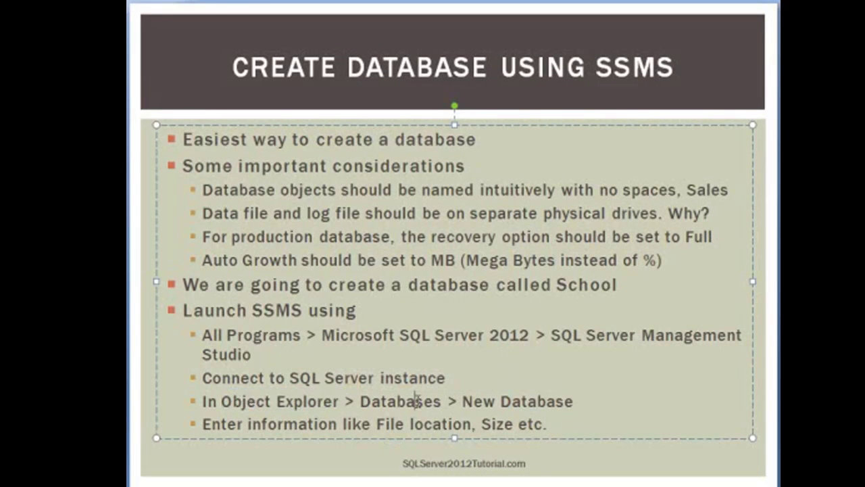
double_click(587, 285)
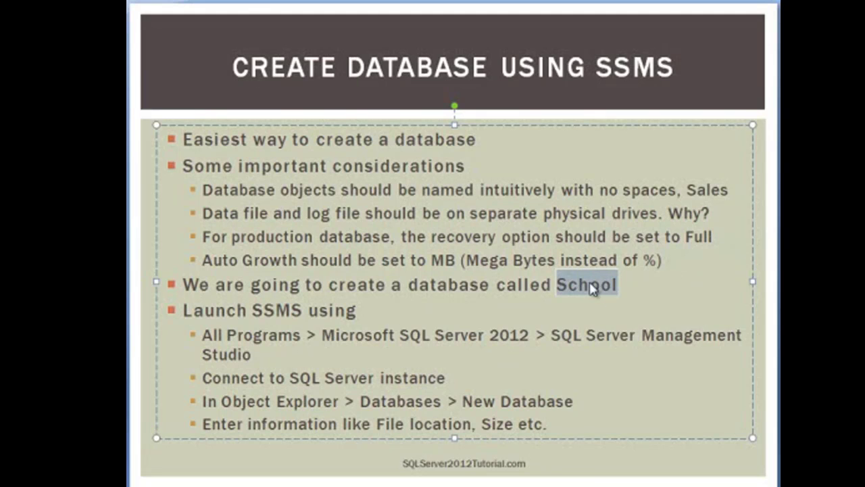
right_click(590, 287)
click(625, 309)
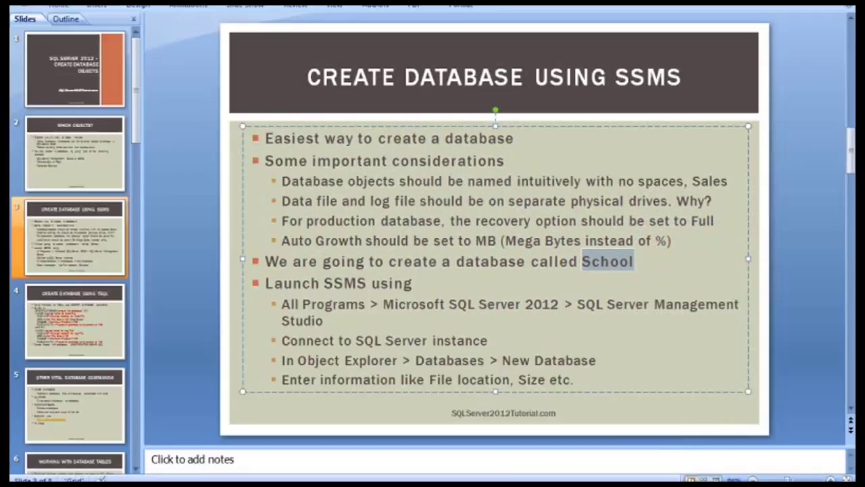
click(202, 484)
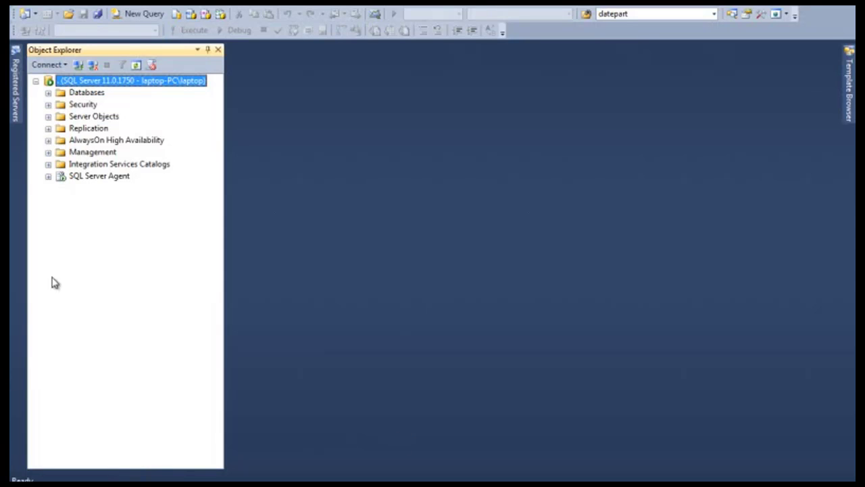
Start a new database under the server's Databases folder and name it School
click(48, 92)
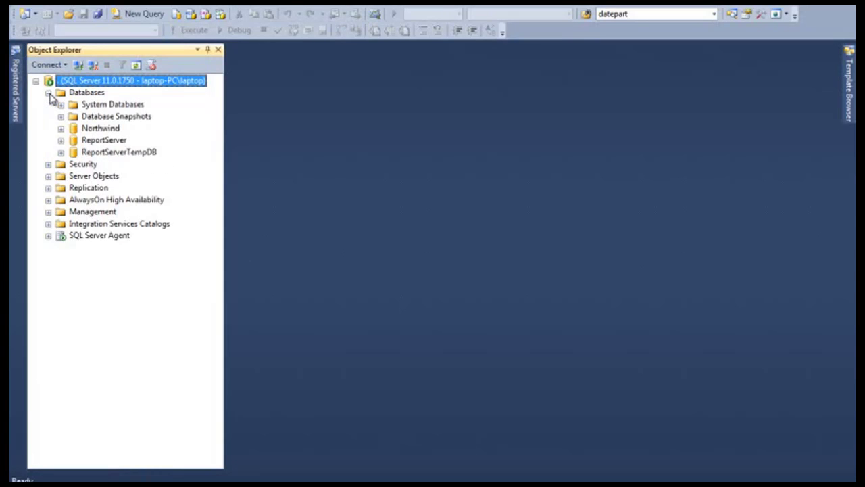
right_click(88, 95)
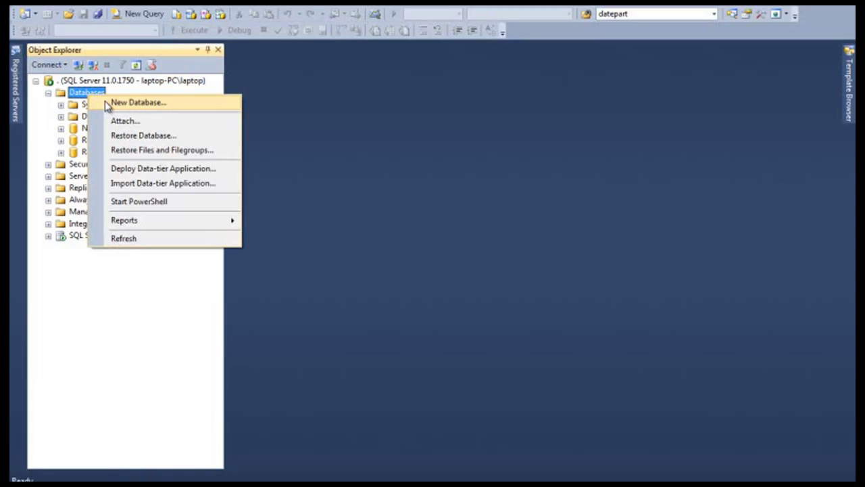
click(135, 102)
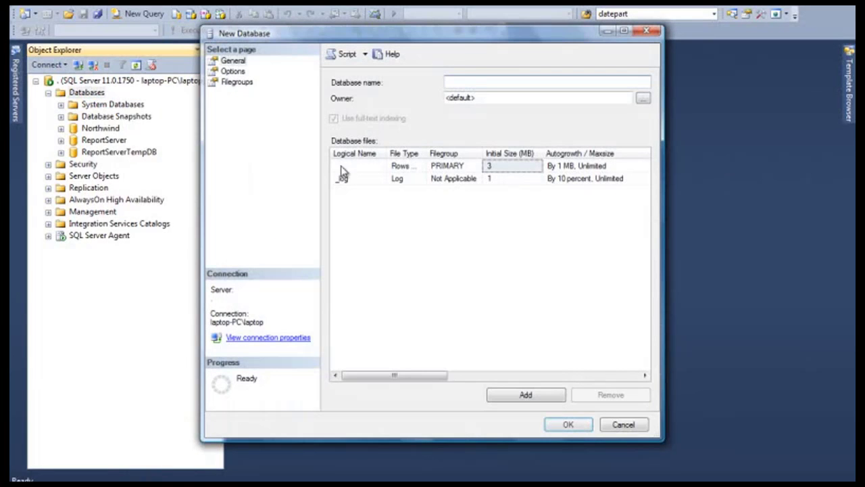
drag(482, 42, 496, 68)
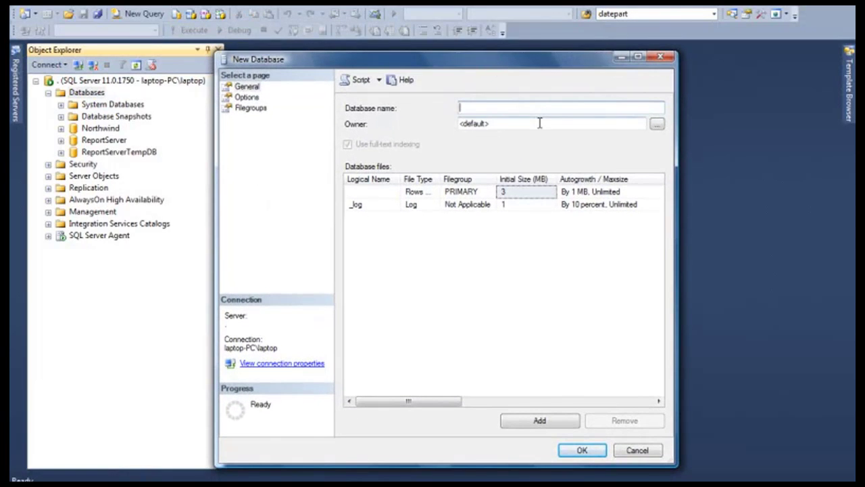
text(School)
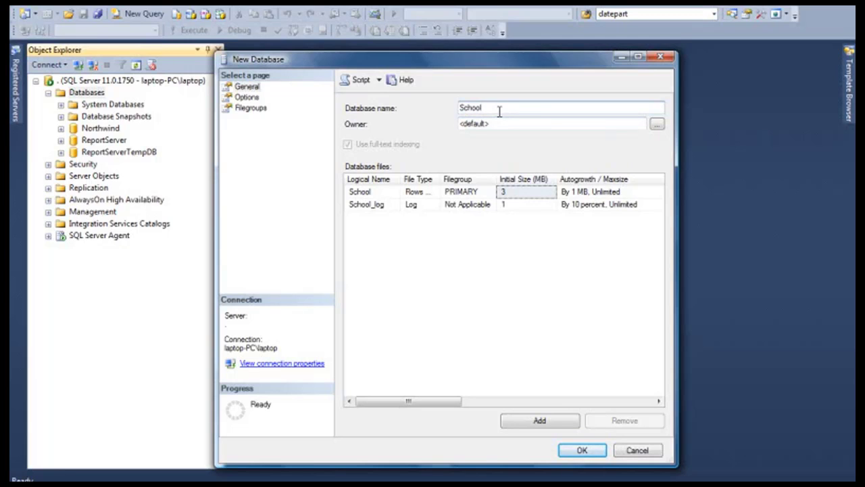
Widen the Logical Name column to check the data and log file names, and maximize the New Database window
drag(399, 179, 420, 179)
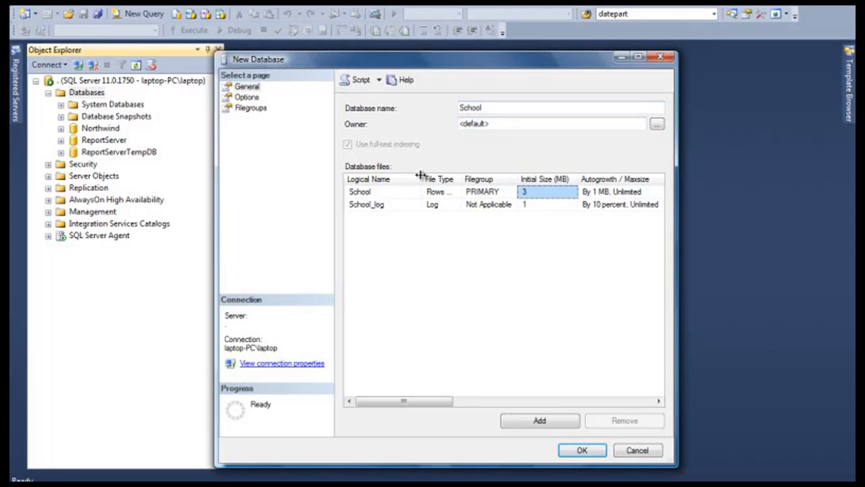
click(356, 196)
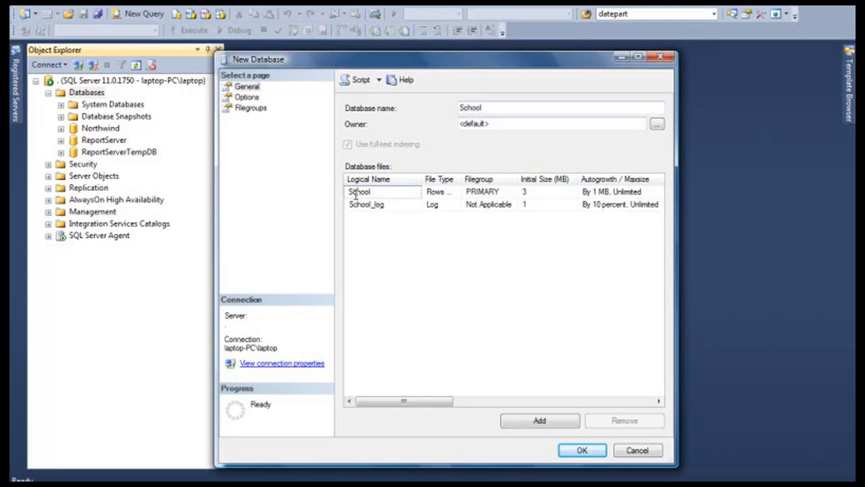
click(397, 206)
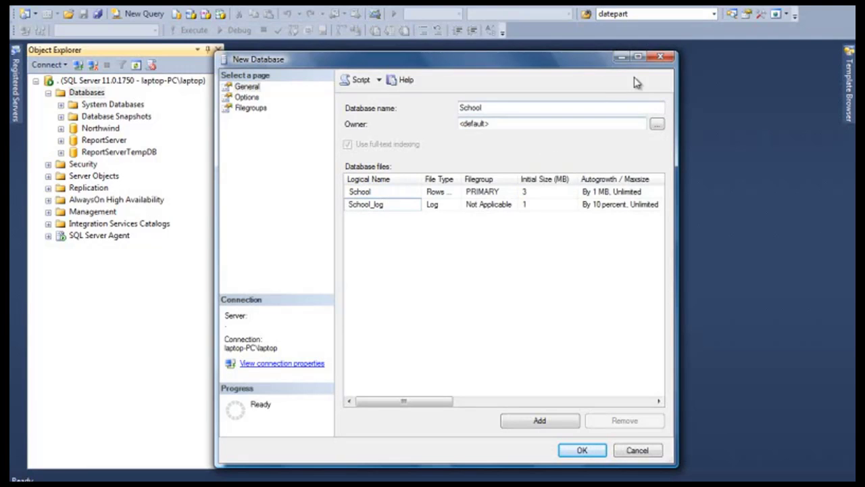
click(637, 57)
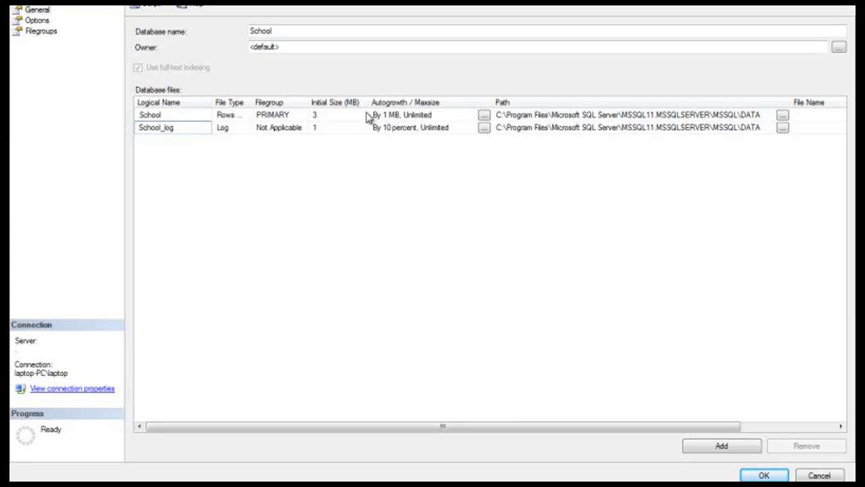
Set the School data file's autogrowth to 100 MB with an unlimited maximum file size
click(484, 115)
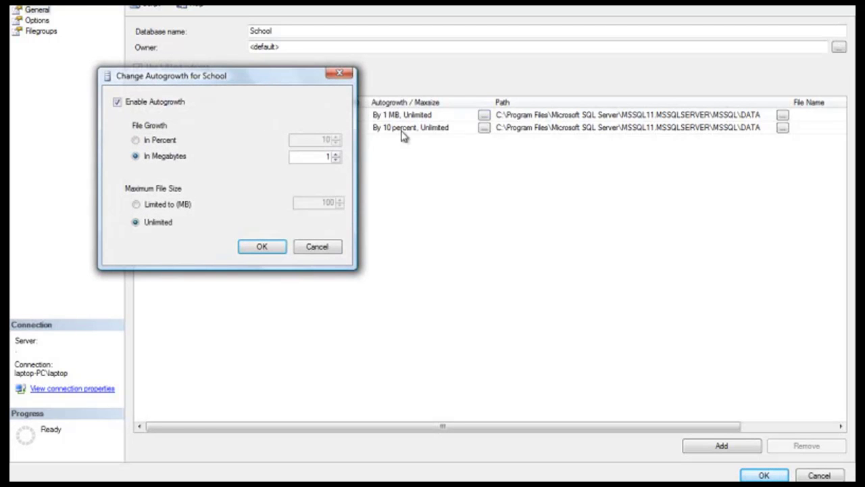
click(138, 141)
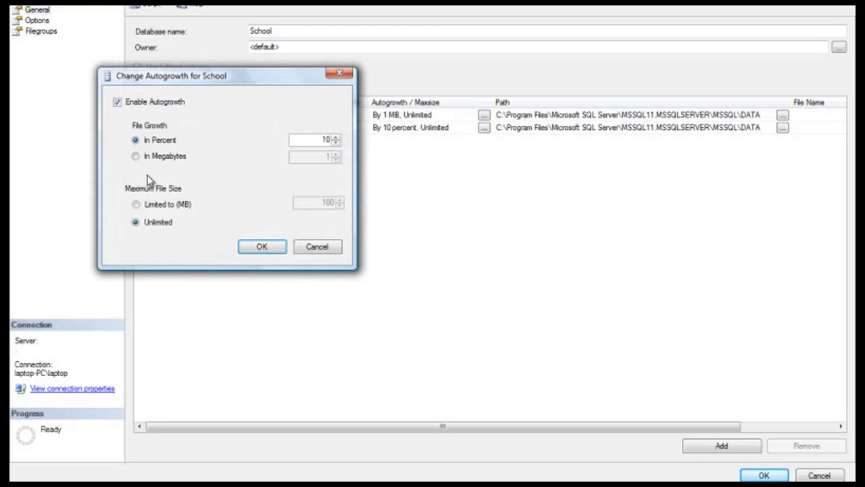
click(140, 157)
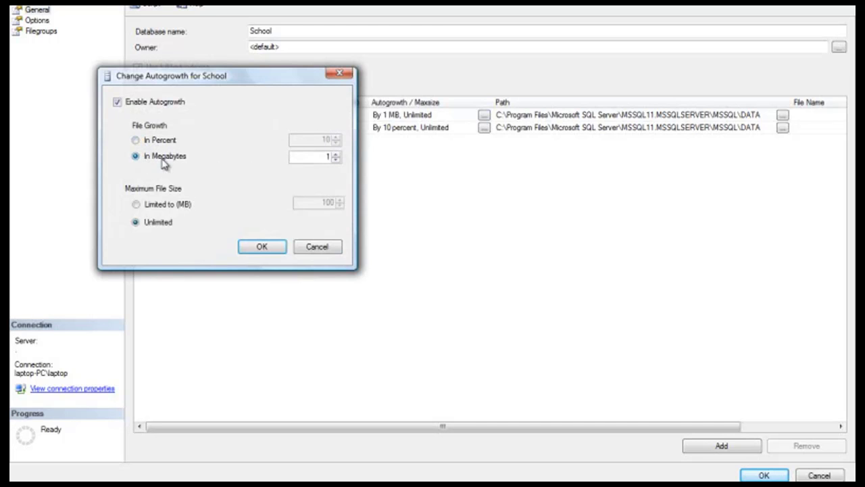
double_click(326, 156)
click(262, 247)
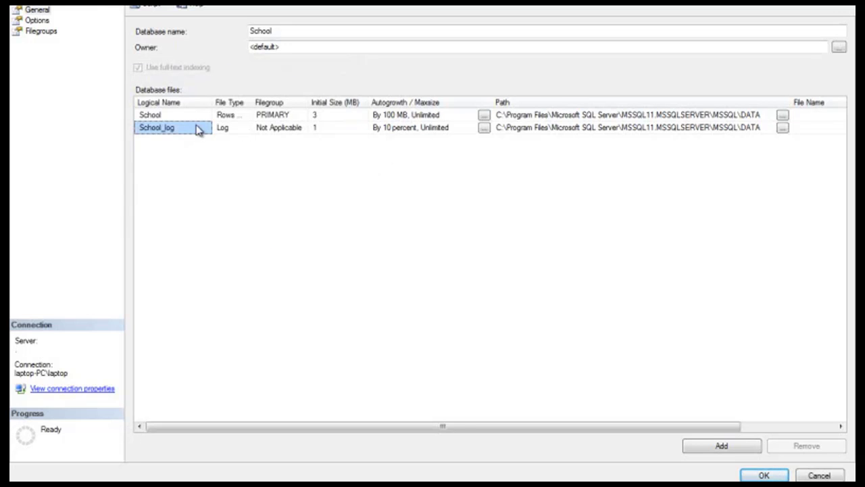
Set the School_log file's autogrowth to 100 MB with an unlimited maximum file size
click(484, 127)
click(164, 171)
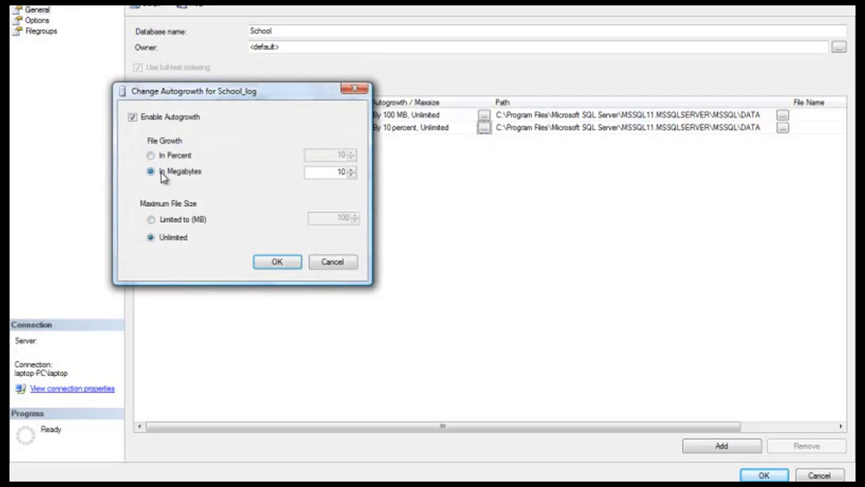
drag(331, 171, 350, 172)
click(286, 262)
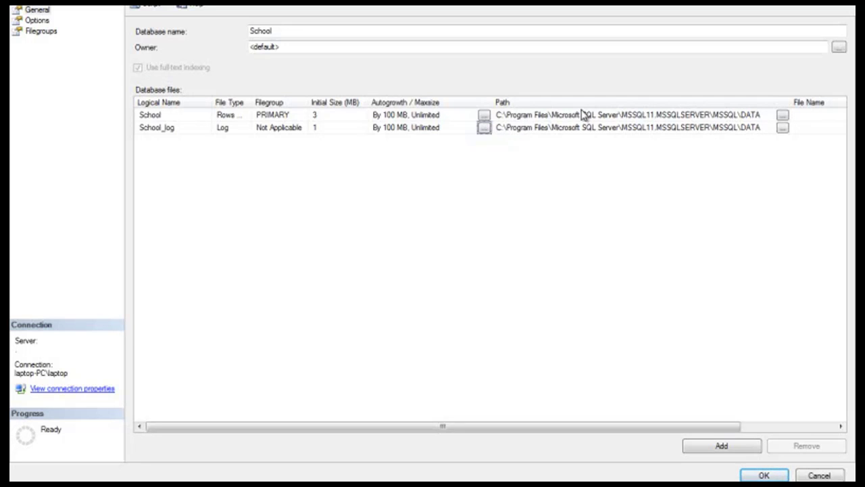
click(783, 116)
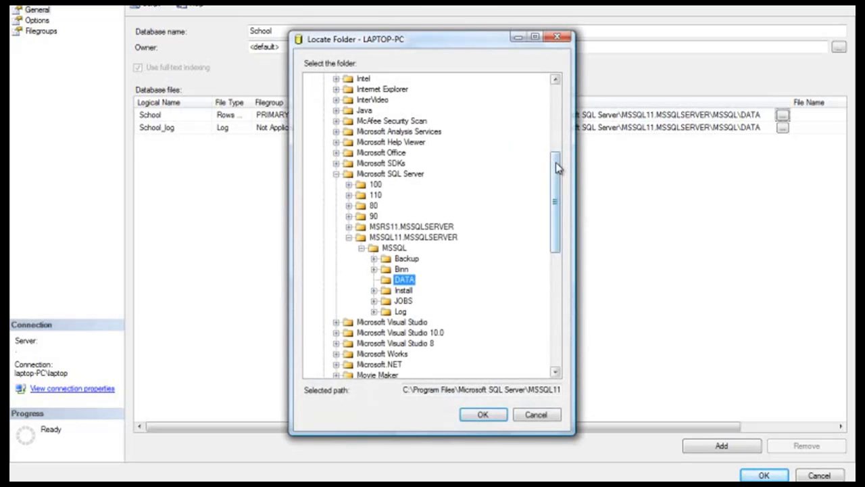
drag(558, 169, 559, 98)
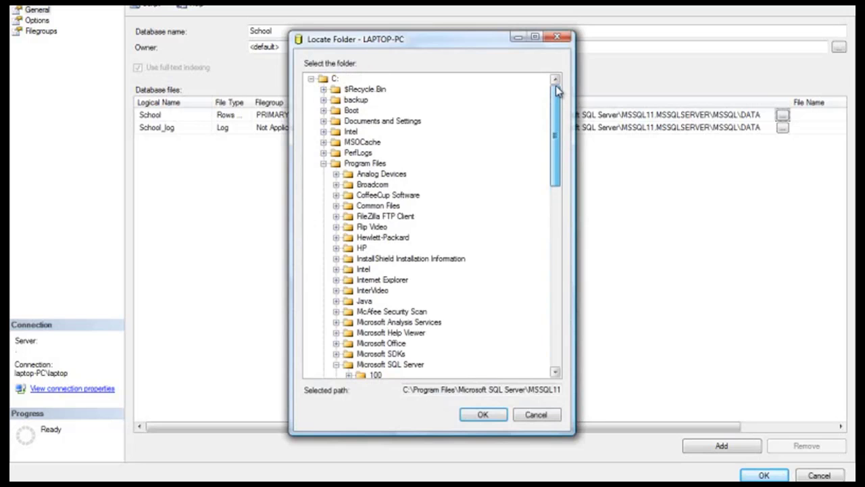
click(323, 164)
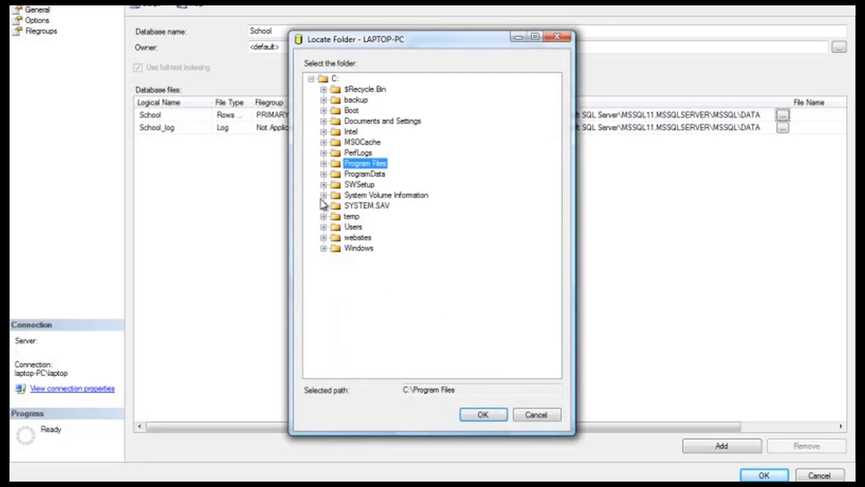
click(325, 80)
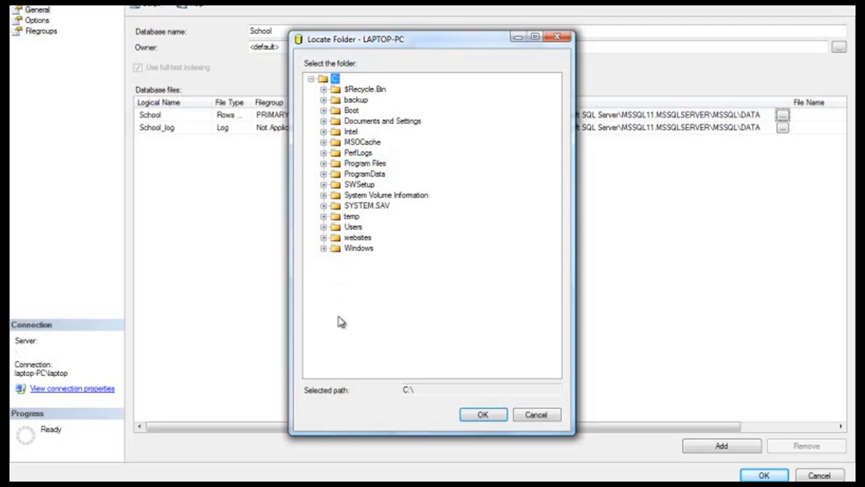
click(536, 415)
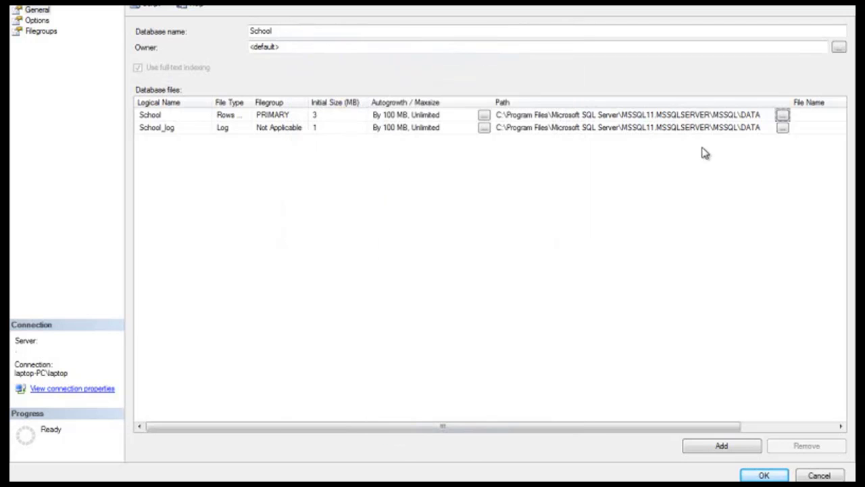
Choose the Full recovery model for the School database, and create the database after checking its filegroups
click(37, 21)
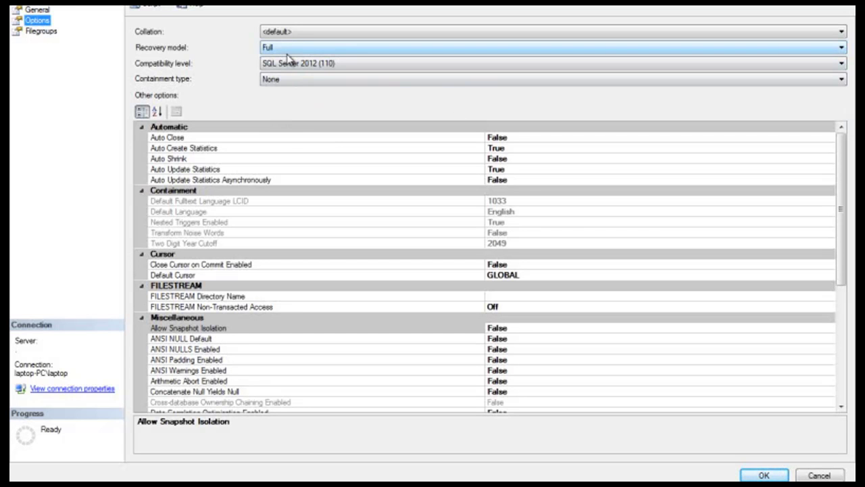
click(845, 47)
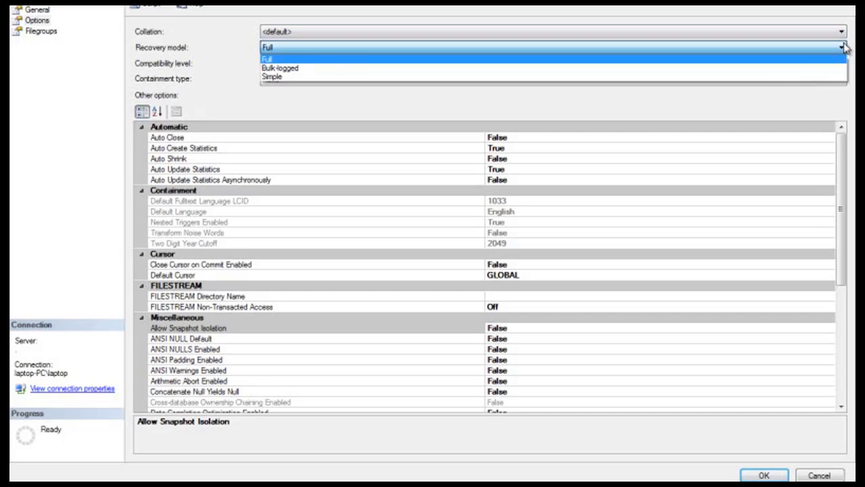
click(805, 59)
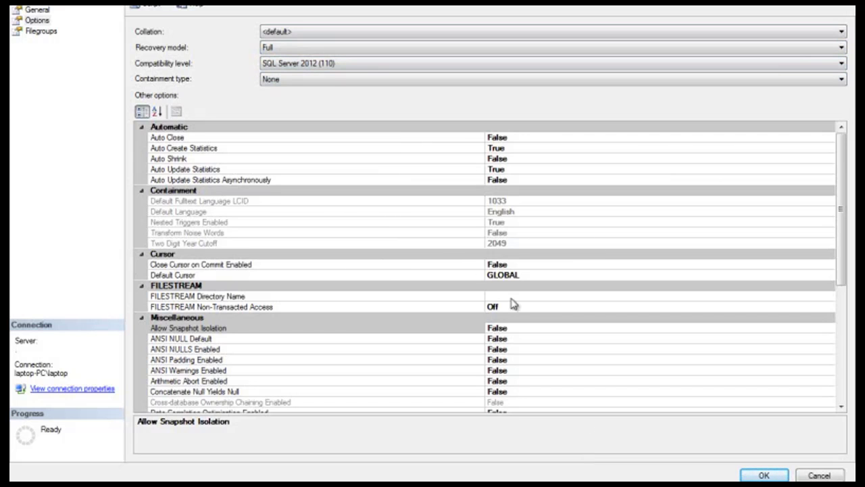
click(53, 33)
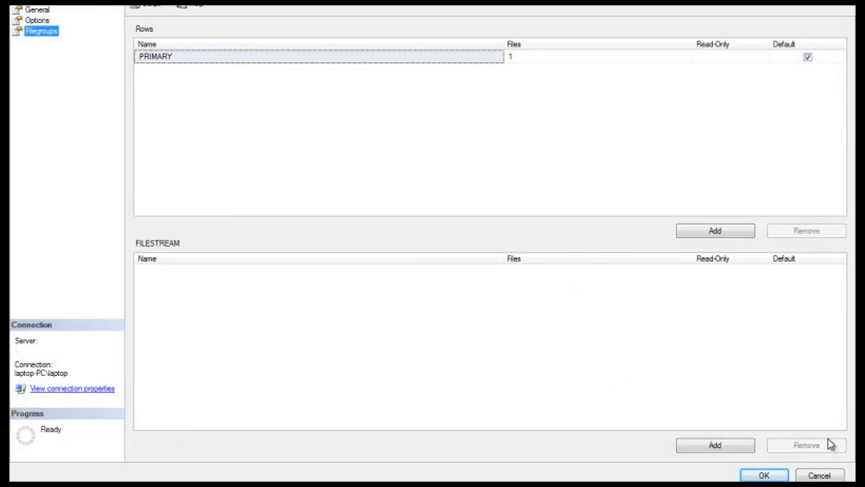
click(764, 476)
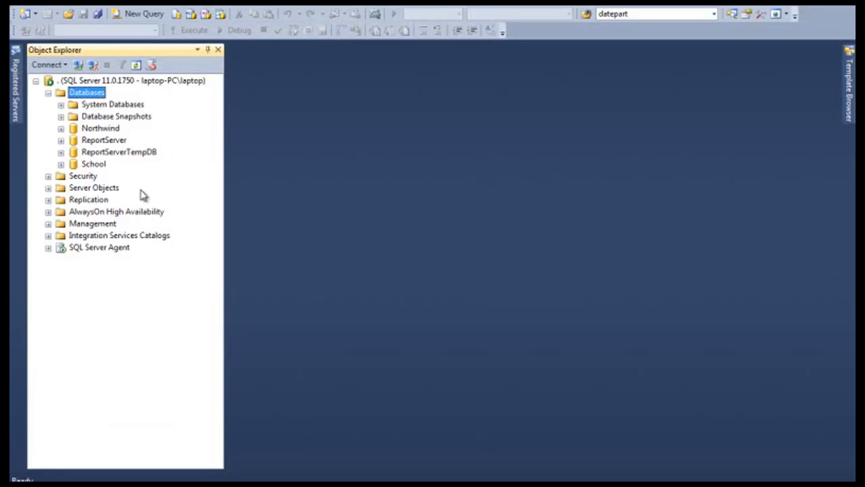
Expand the new School database and its Tables folder in Object Explorer to examine their contents
click(61, 164)
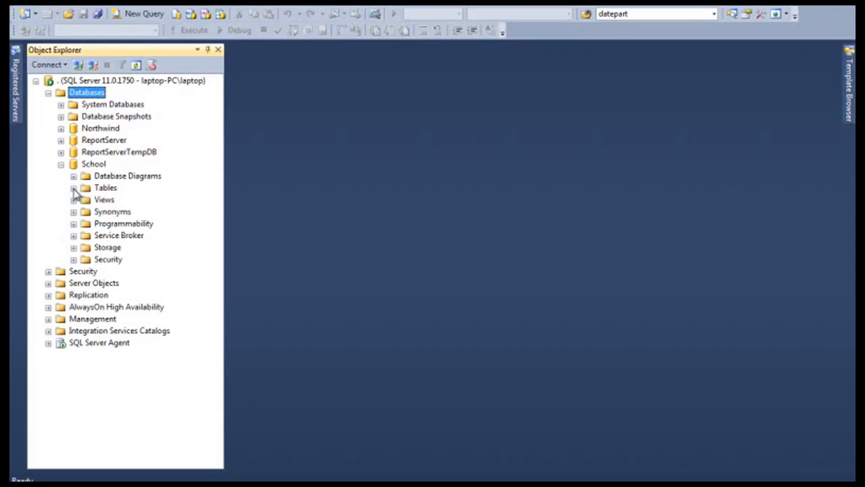
click(74, 188)
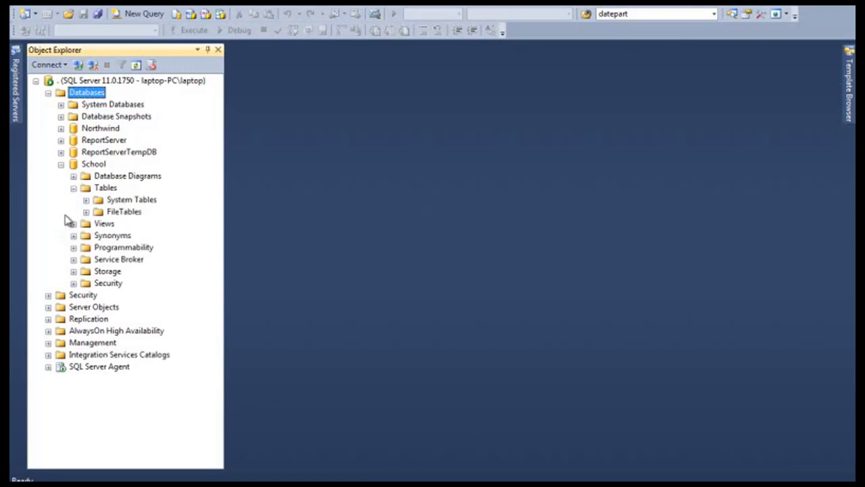